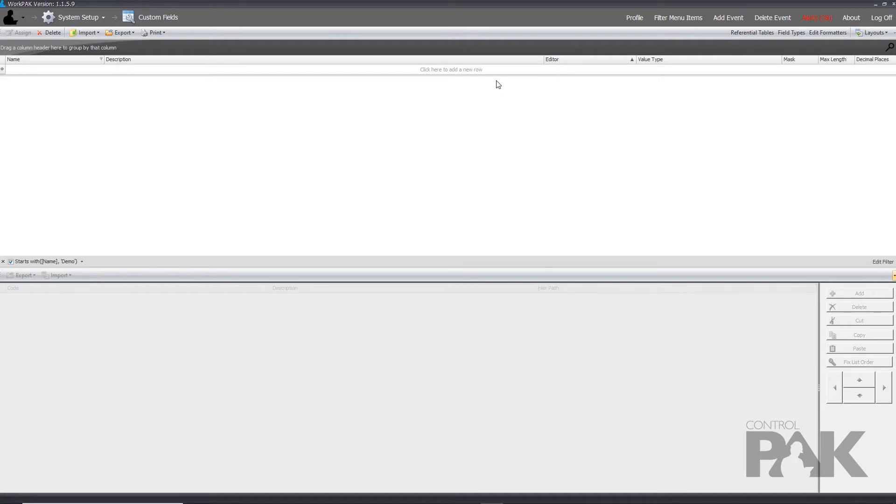
- Start a new custom field with the name "Demo" and the description "Demonstration"
click(475, 70)
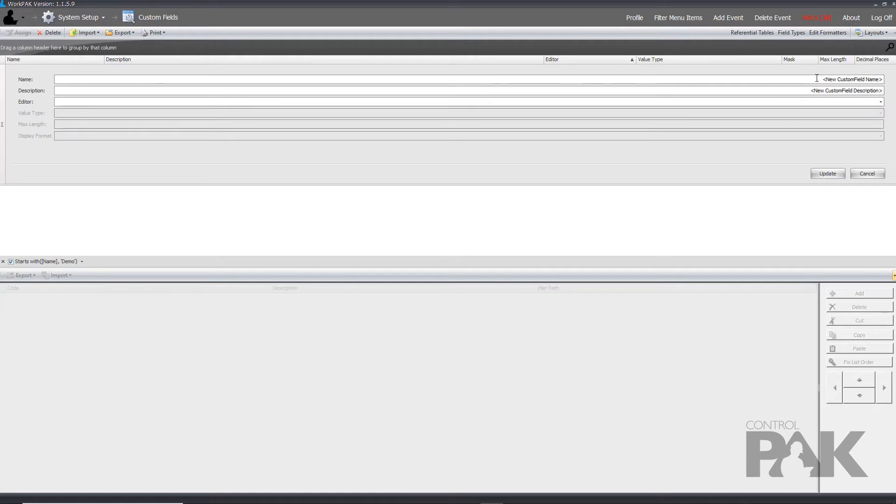
click(820, 77)
text(Demo)
click(805, 91)
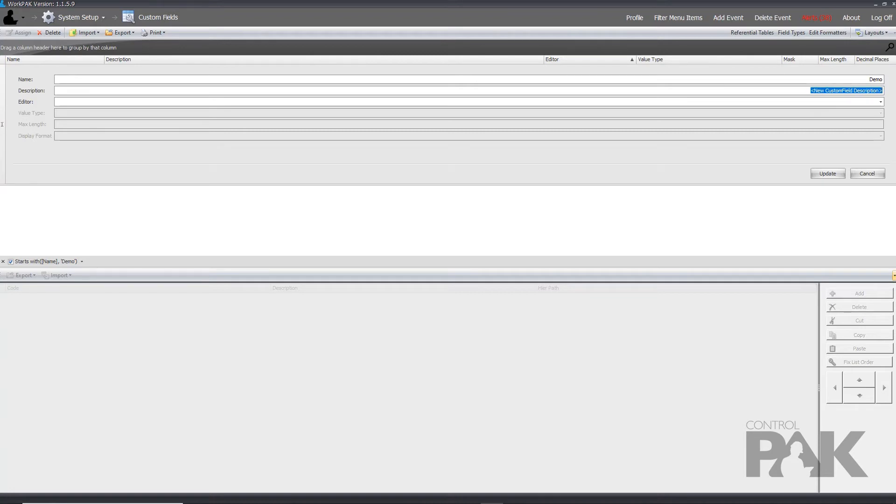
text(Demons)
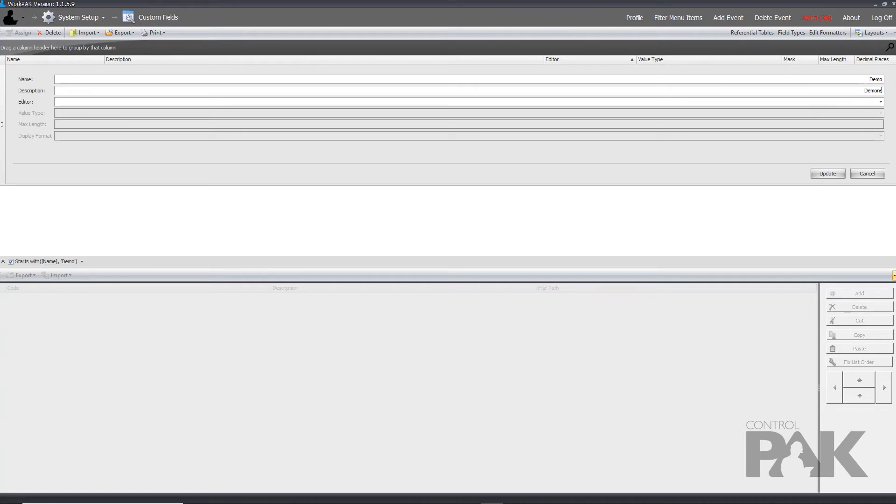
text(tration)
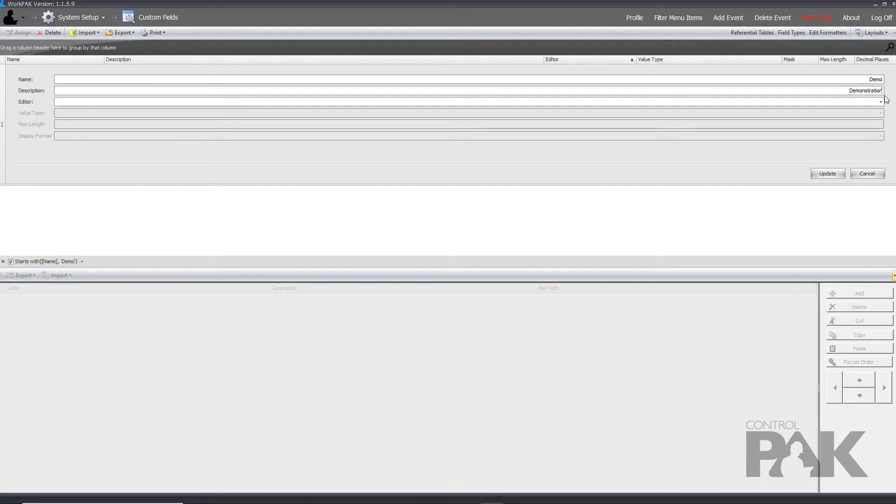
- Set the Demo field's editor to Textbox and its value type to Alpha Numeric Text, and save the field
click(881, 102)
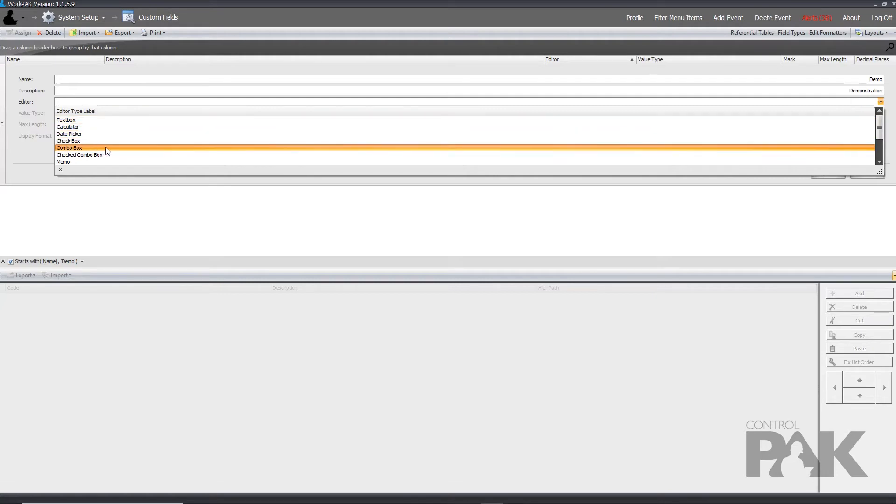
scroll(290, 159, down, 2)
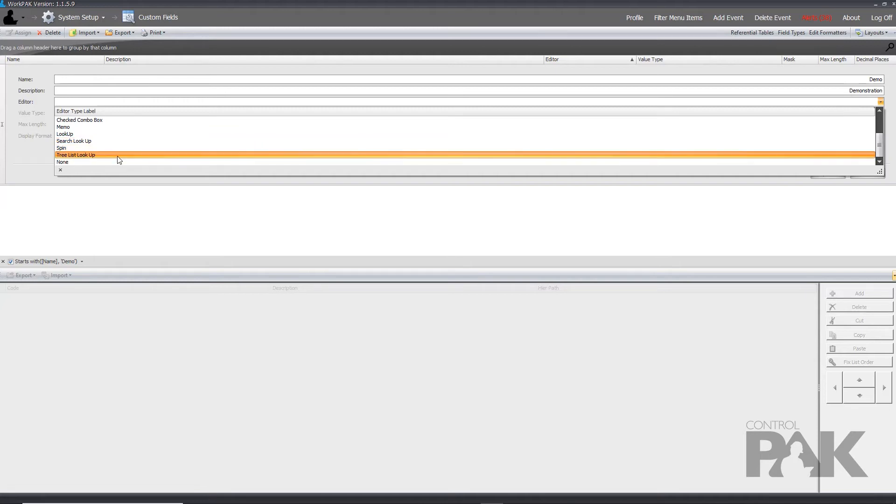
scroll(124, 154, up, 2)
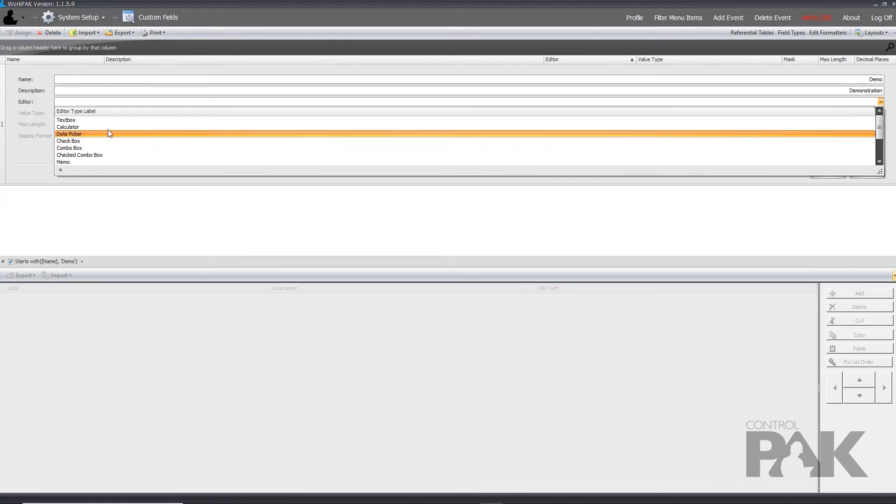
click(79, 121)
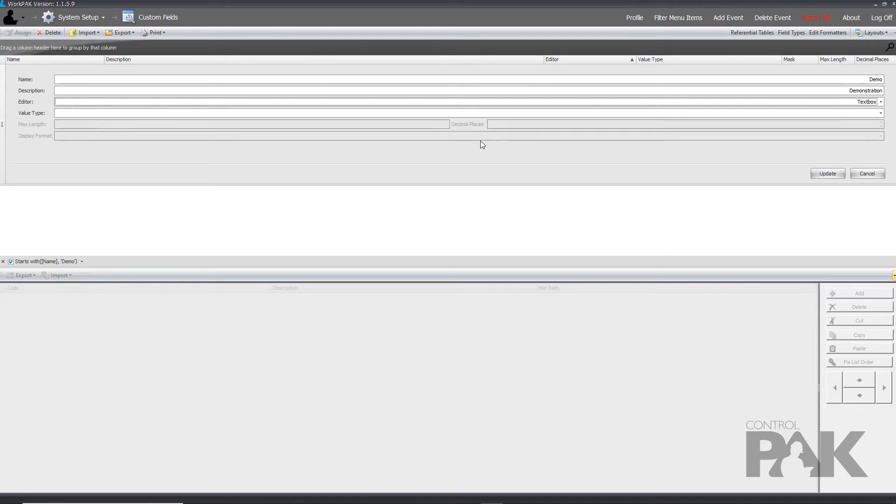
click(700, 115)
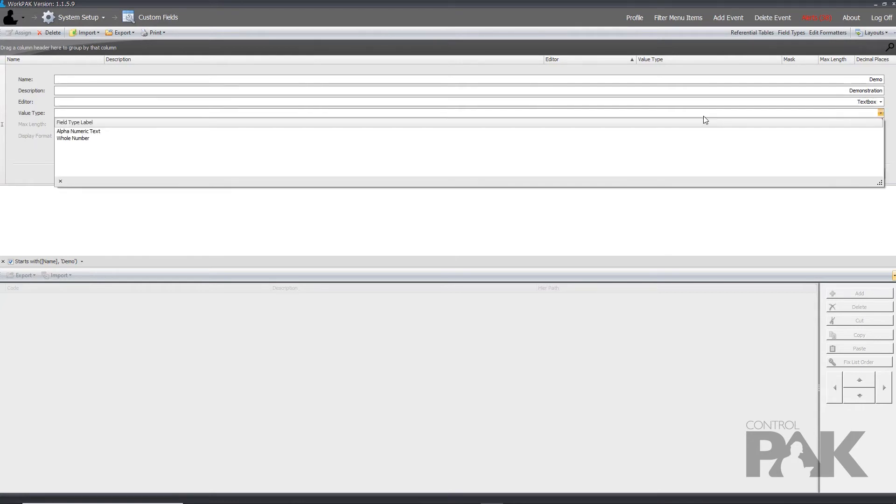
click(149, 131)
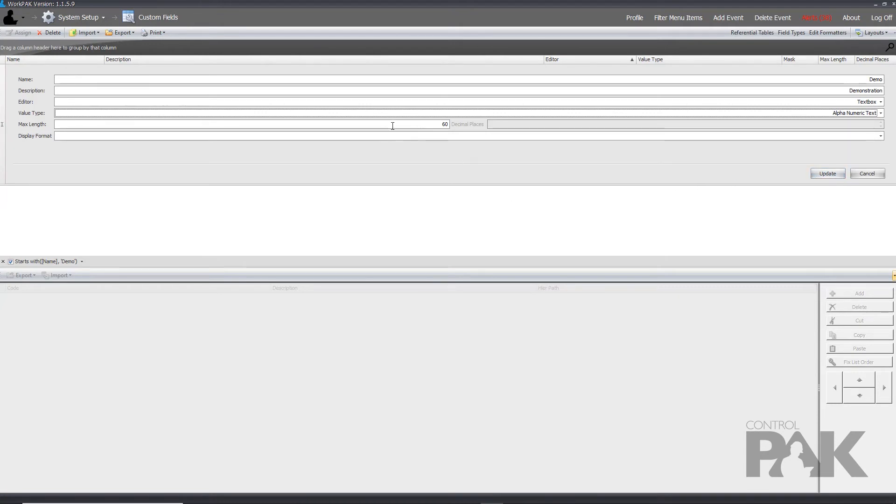
click(829, 177)
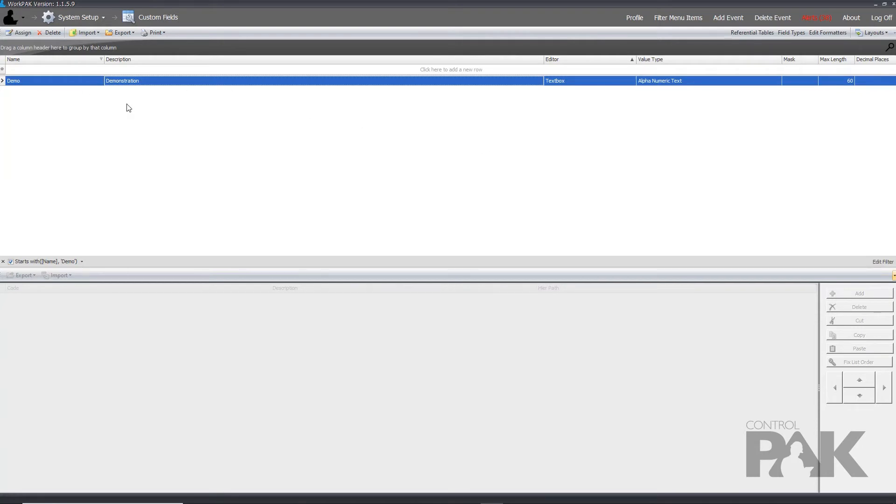
- Assign the Demo custom field to the Activity level
click(18, 34)
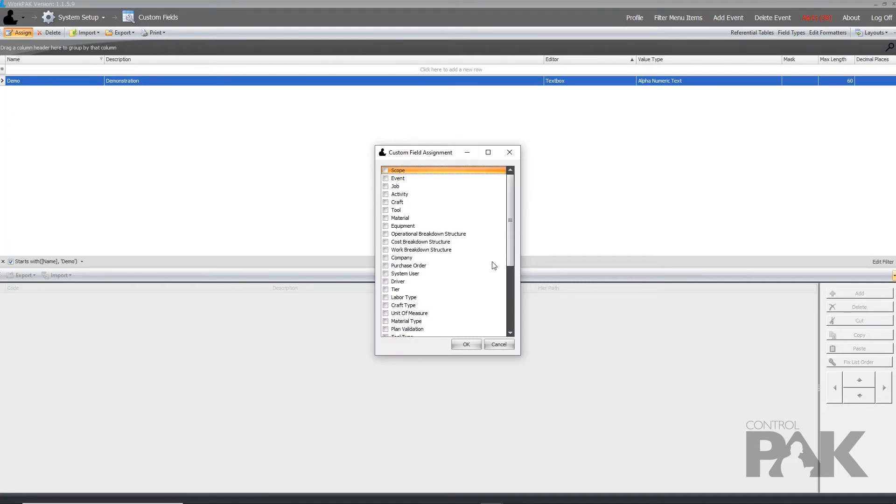
drag(512, 193, 506, 306)
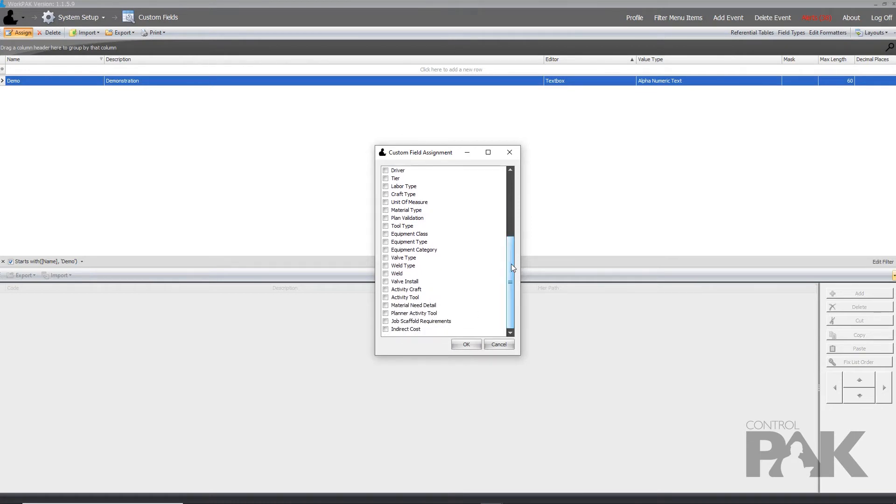
drag(511, 264, 517, 201)
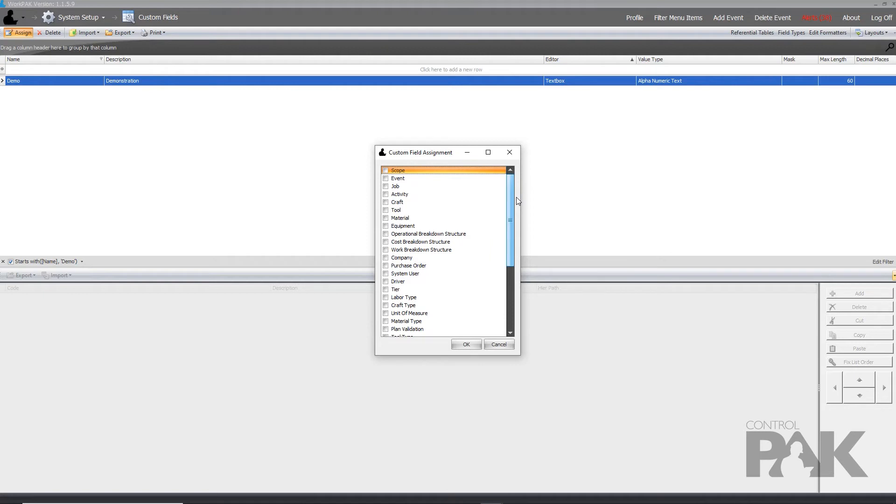
drag(517, 198, 517, 198)
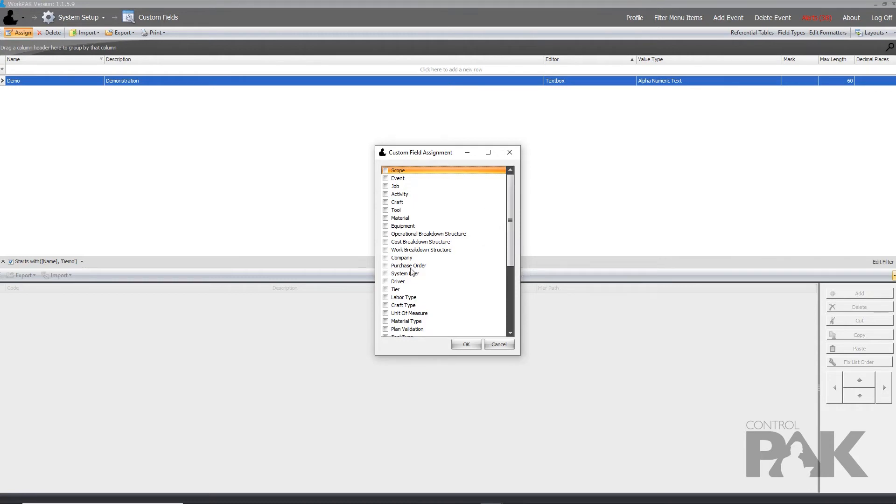
click(387, 196)
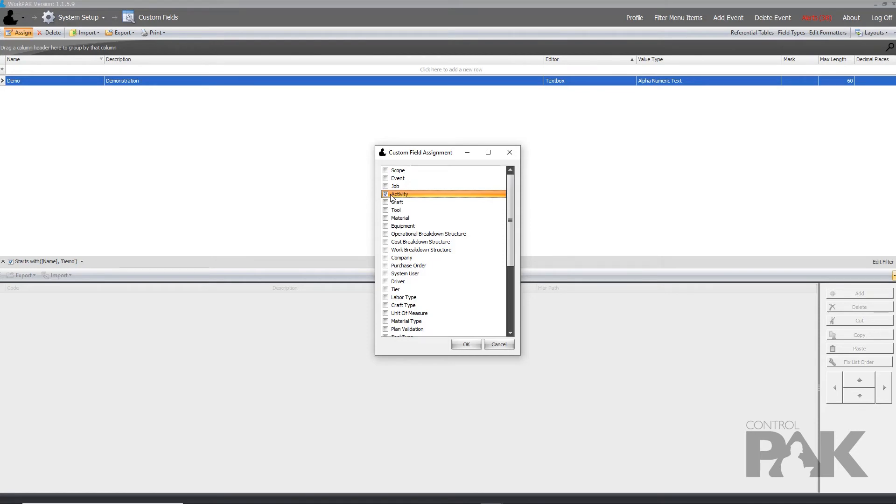
click(475, 341)
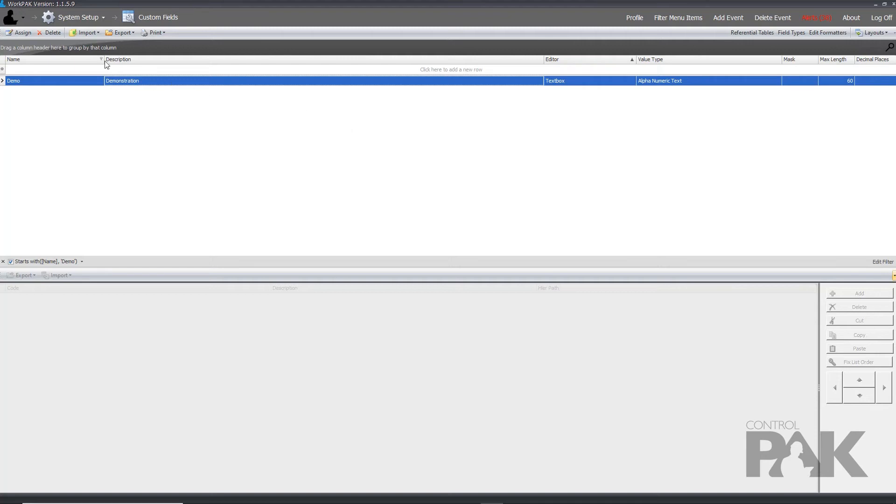
- Open the activity custom field assignments in Manage Event for the DOC - Documentation planning event
click(11, 19)
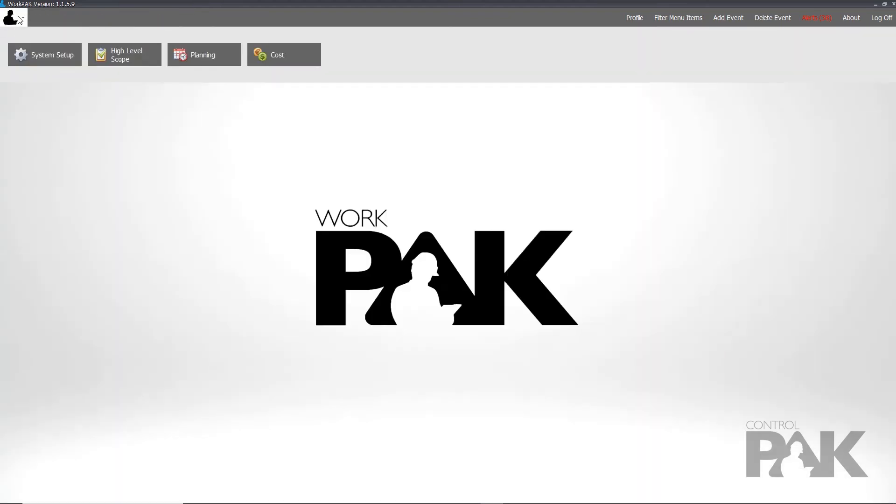
click(231, 53)
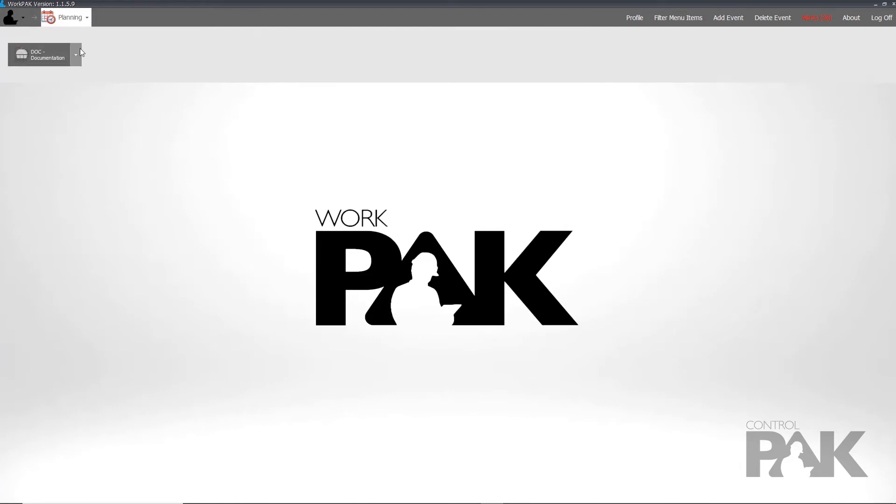
click(50, 51)
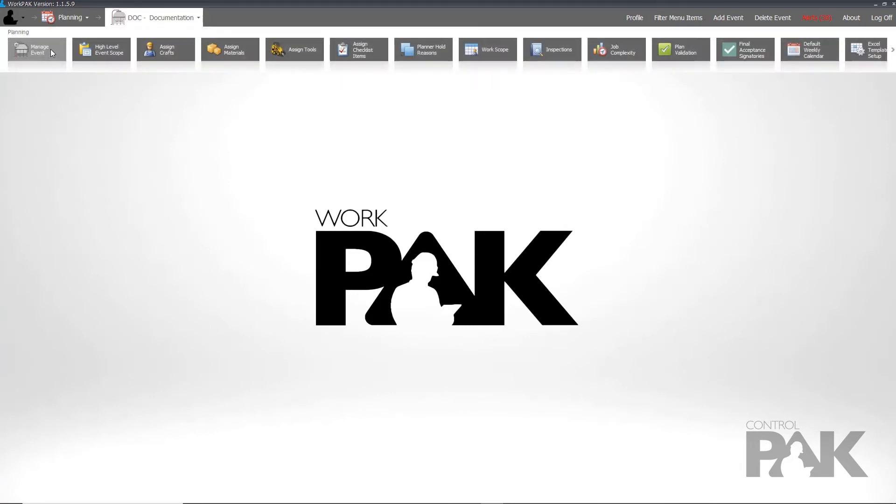
click(51, 48)
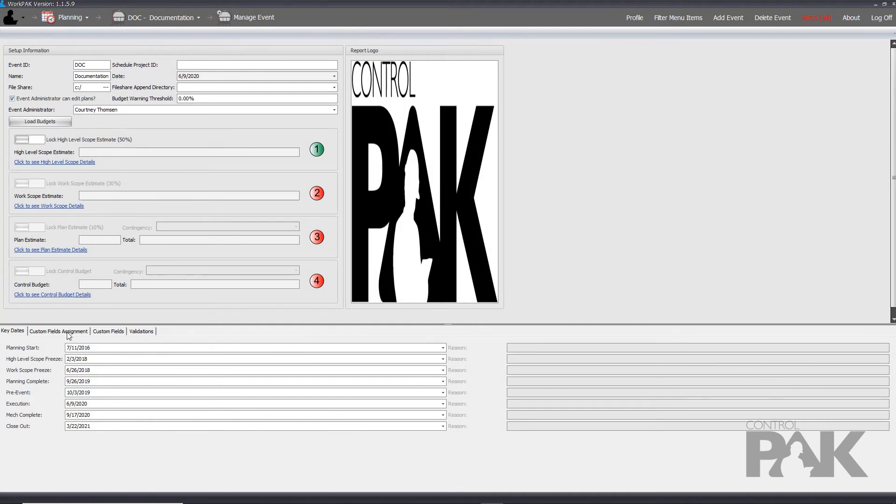
click(65, 333)
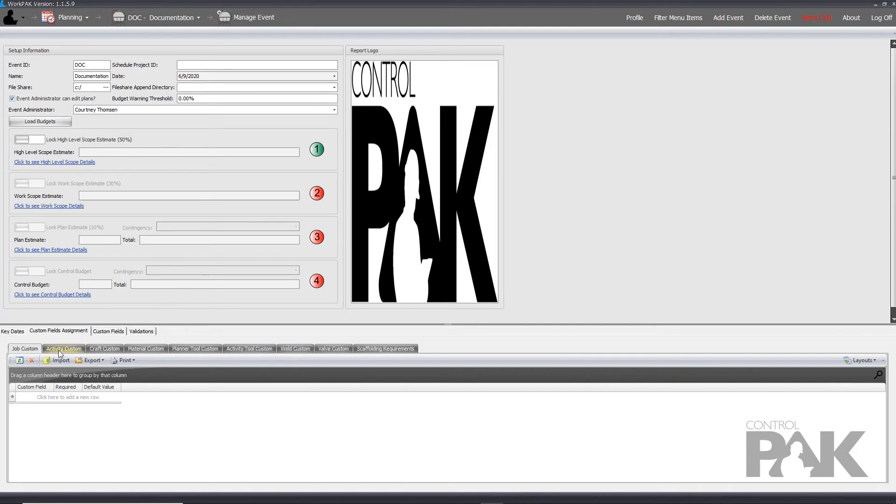
click(61, 353)
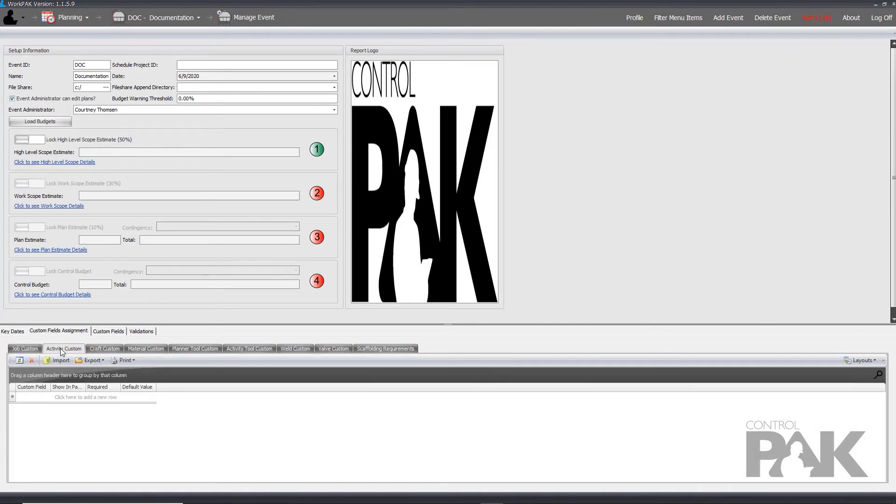
- Add the Demo custom field to the event's activity custom fields, leaving Required and Show In Package off
click(95, 399)
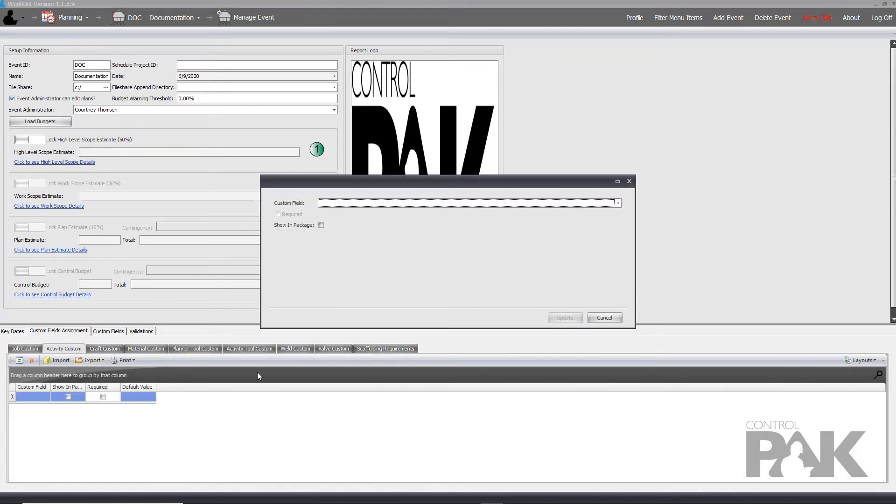
click(397, 206)
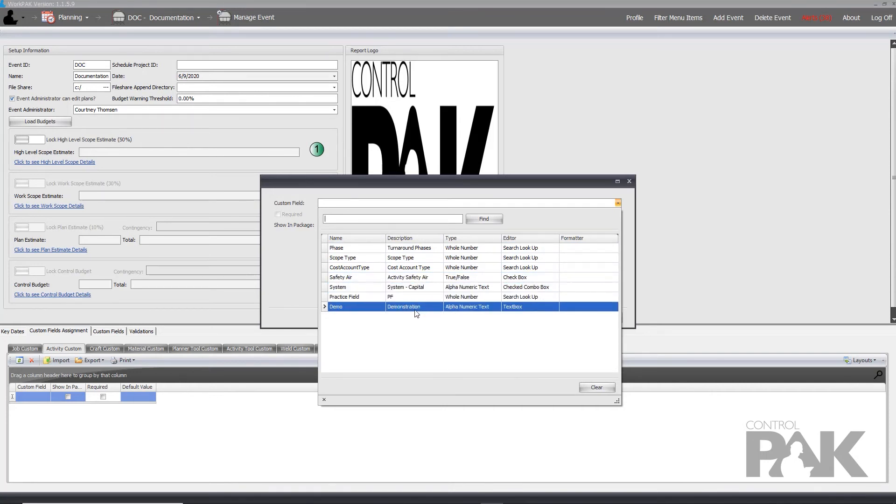
click(438, 307)
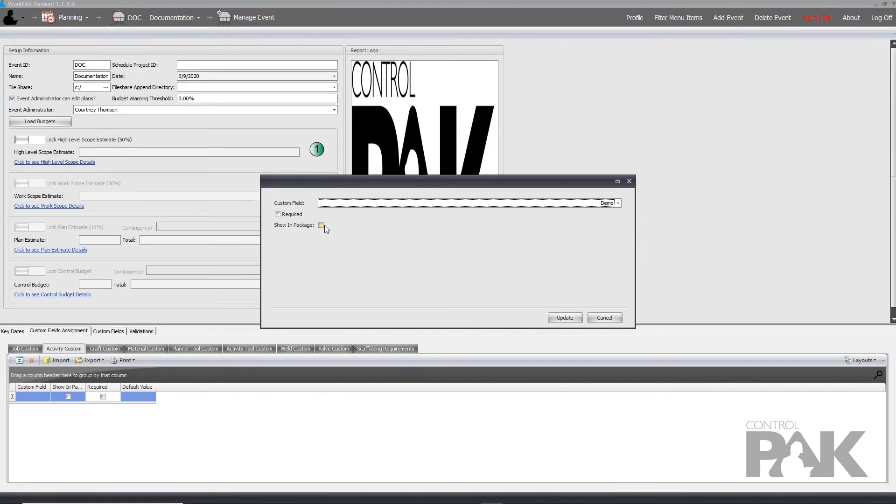
click(564, 319)
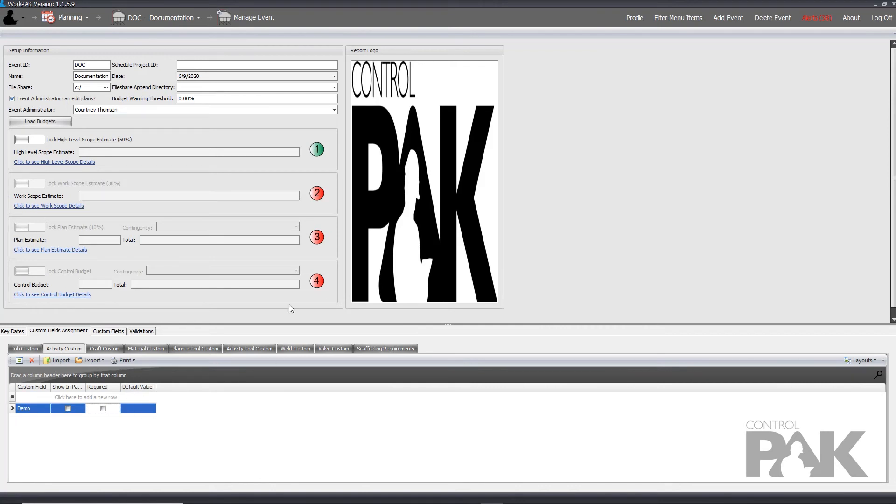
- Open the Valve Inspections job 00027 from the event's work scope and show its Planning category
click(195, 18)
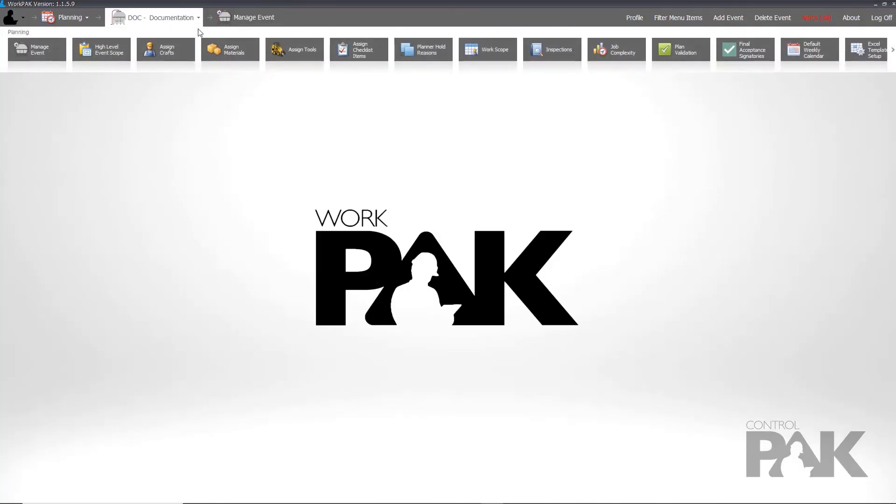
click(497, 56)
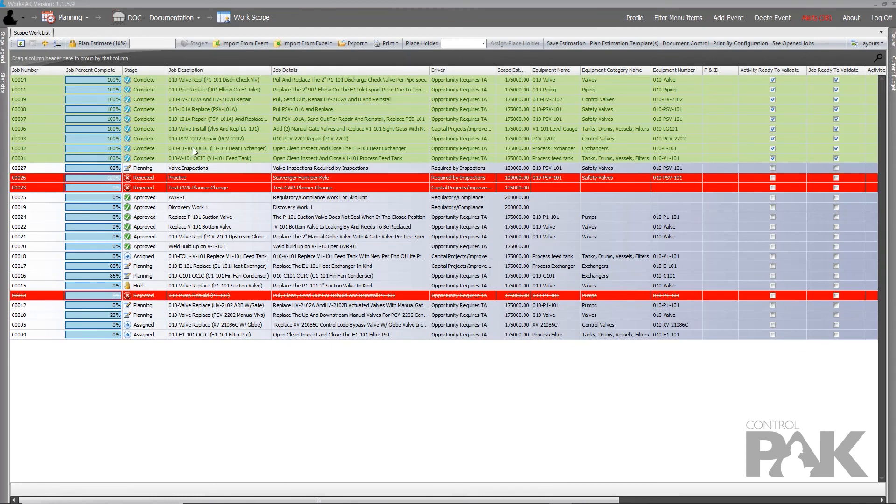
double_click(197, 169)
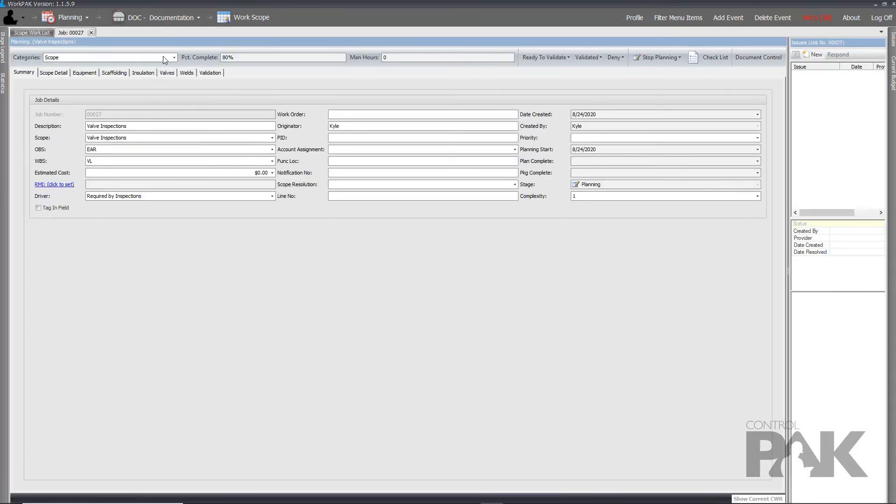
click(164, 56)
click(120, 71)
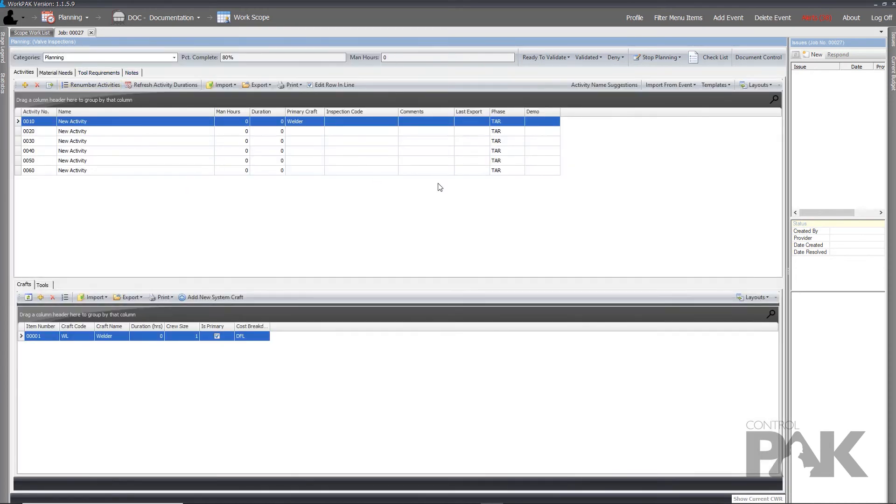
- Move the Demo column directly after the Name column in the activities grid and open activity 0010's Demo cell for editing
drag(539, 113, 229, 121)
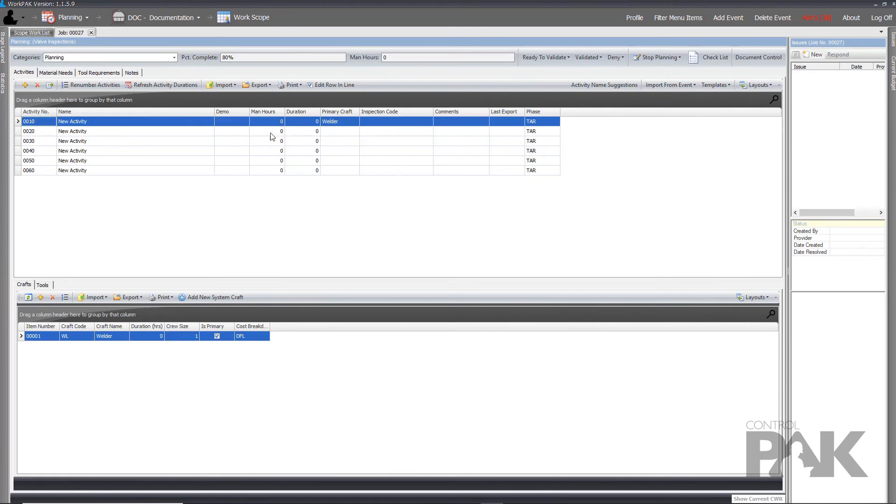
click(236, 124)
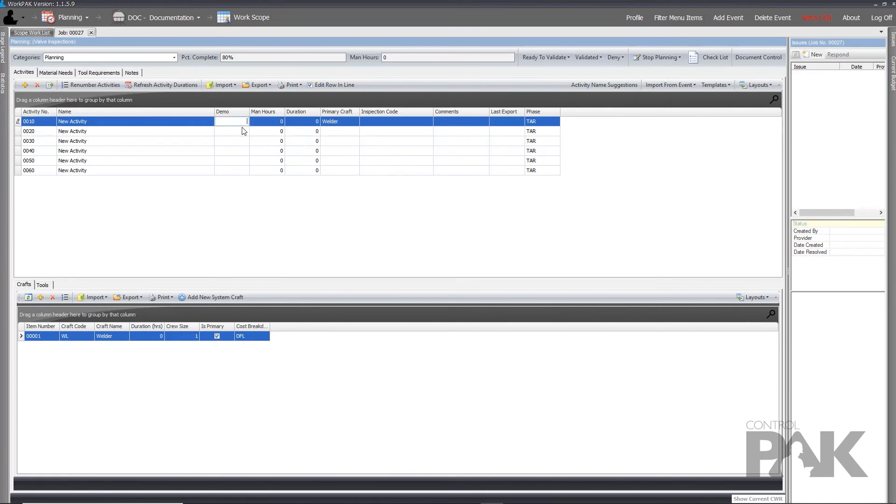